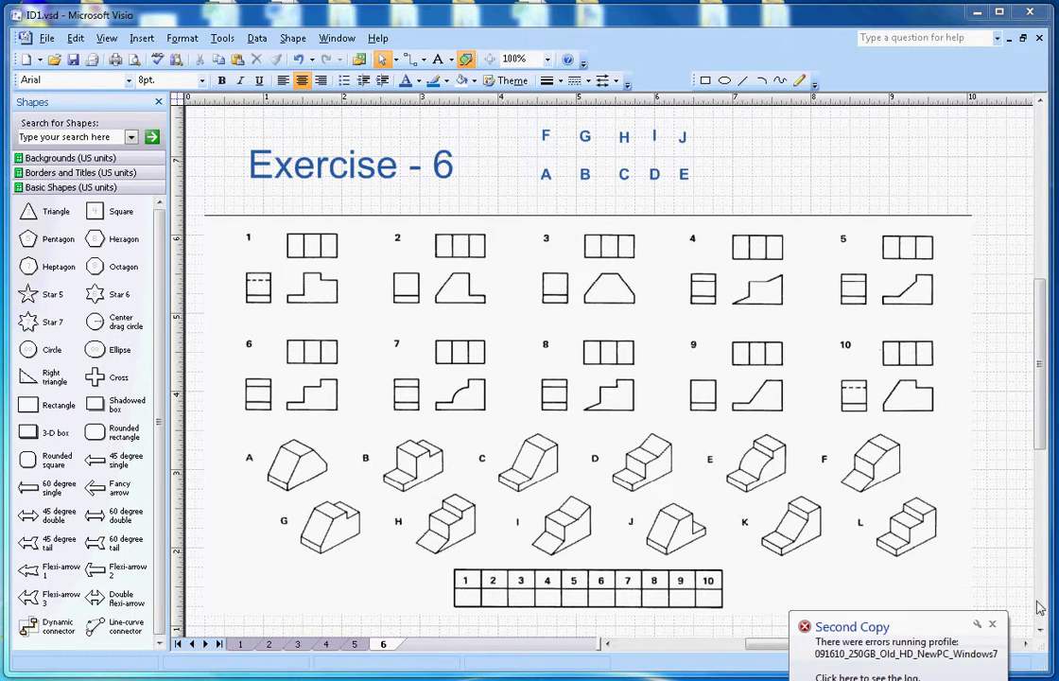
Close the 'Second Copy' backup error notification in the bottom-right corner
{"action": "left_click", "coordinate": [992, 624]}
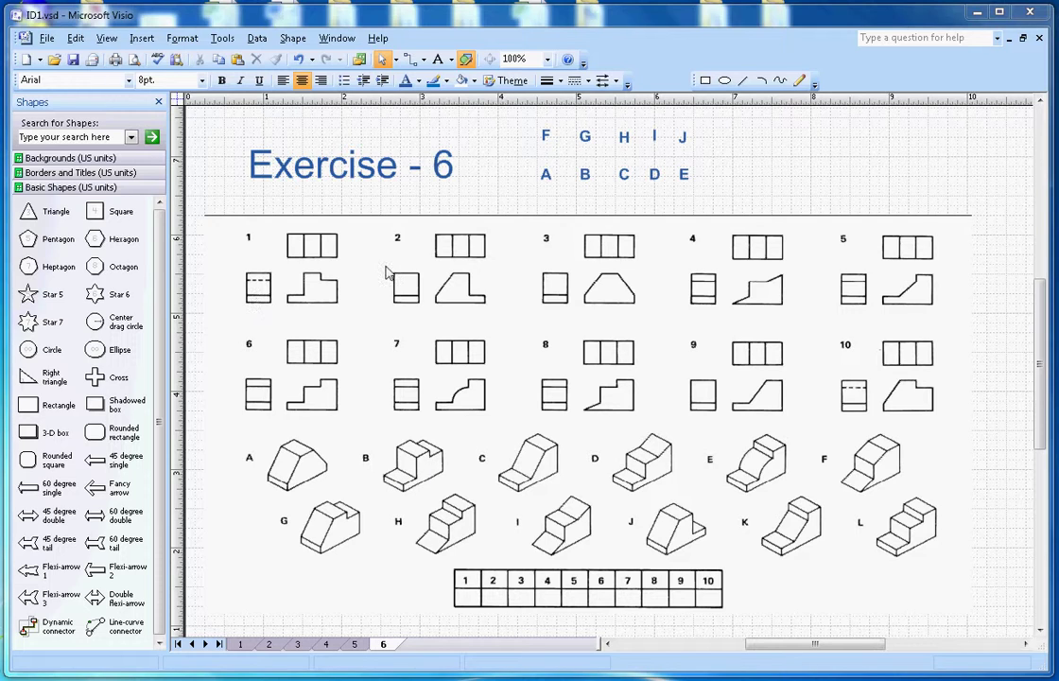
Drag the letters B, G and A from the letter bank into answer cells 1, 2 and 3
{"action": "left_click", "coordinate": [593, 185]}
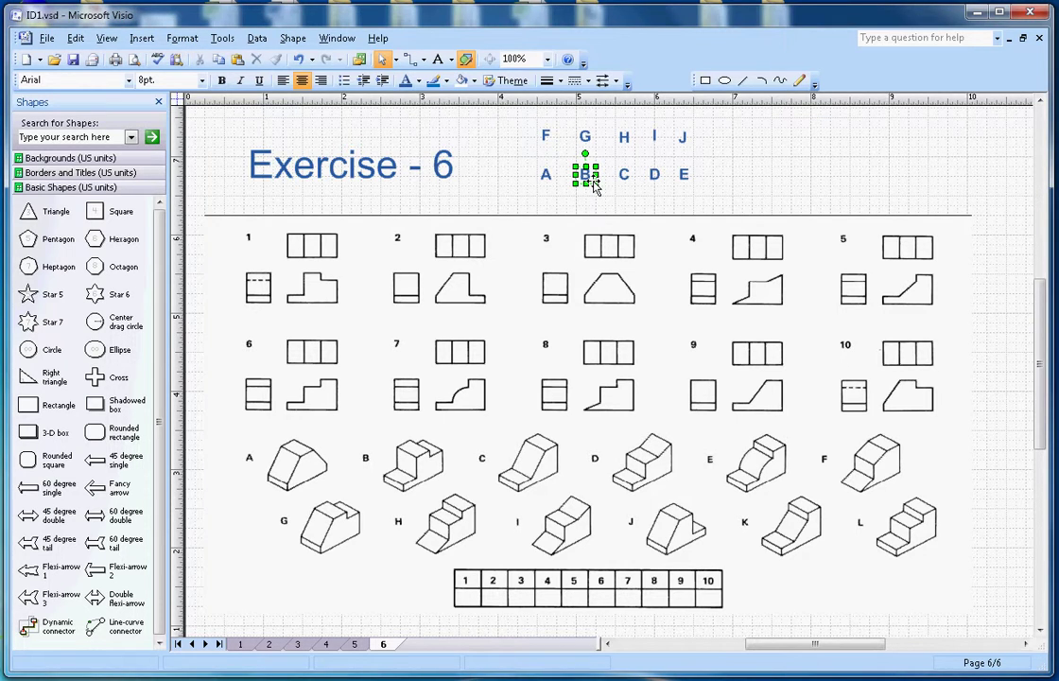
{"action": "left_click_drag", "start_coordinate": [594, 187], "coordinate": [477, 610]}
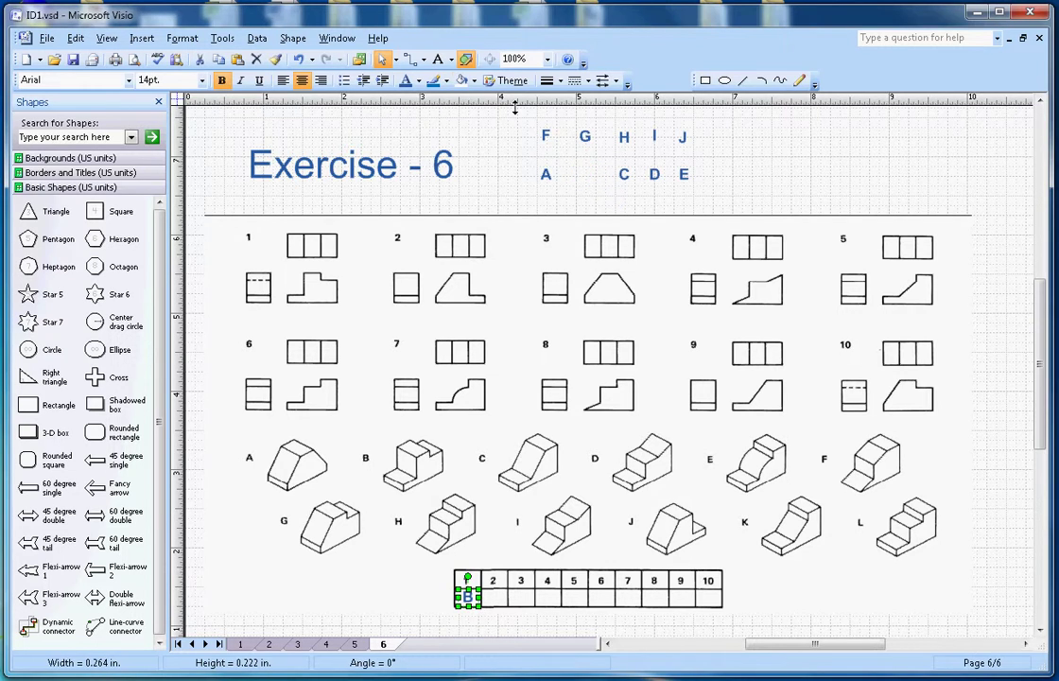
{"action": "left_click", "coordinate": [451, 137]}
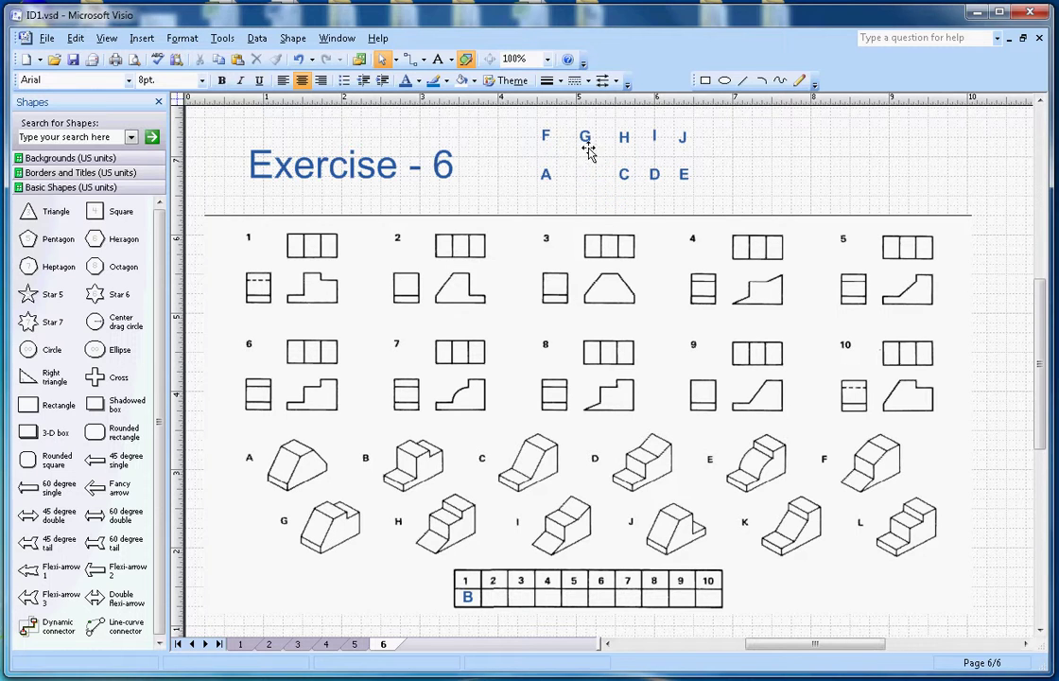
{"action": "left_click_drag", "start_coordinate": [587, 139], "coordinate": [506, 608], "text": "ctrl"}
{"action": "left_click", "coordinate": [487, 184]}
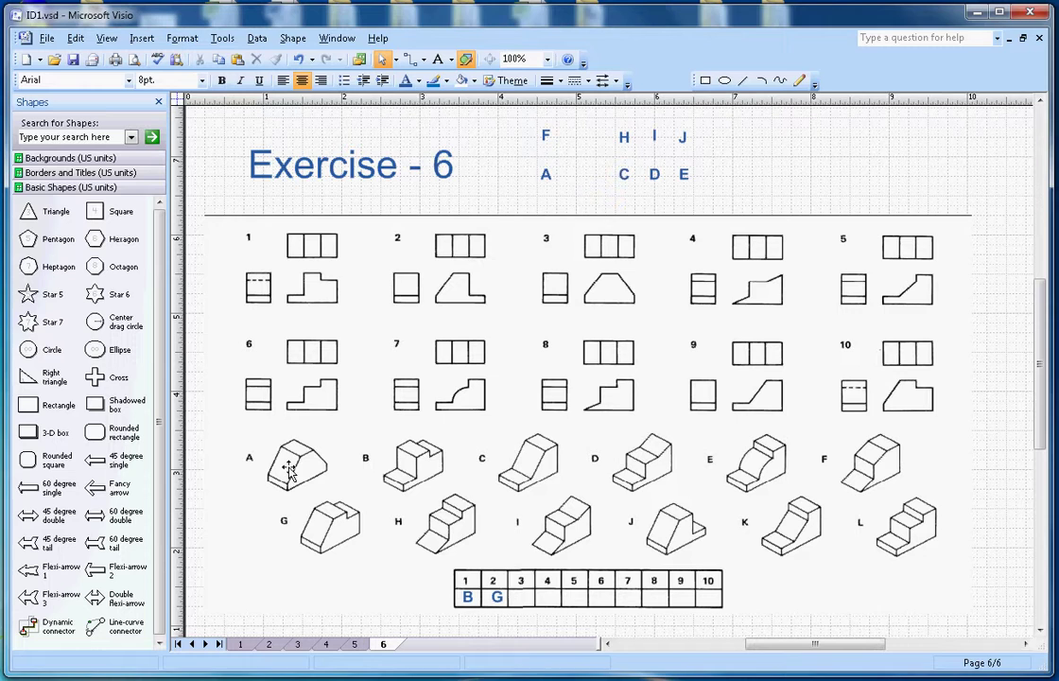
{"action": "left_click_drag", "start_coordinate": [549, 178], "coordinate": [535, 613]}
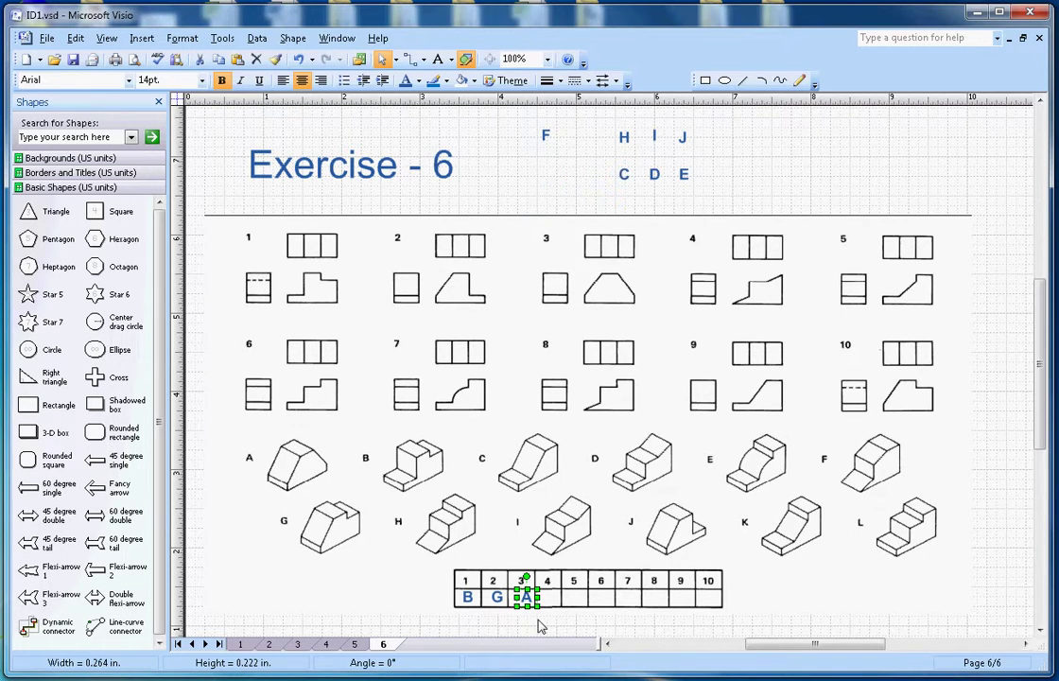
Place letter I in answer cell 4, so problems 1–4 read B, G, A, I
{"action": "left_click", "coordinate": [539, 620]}
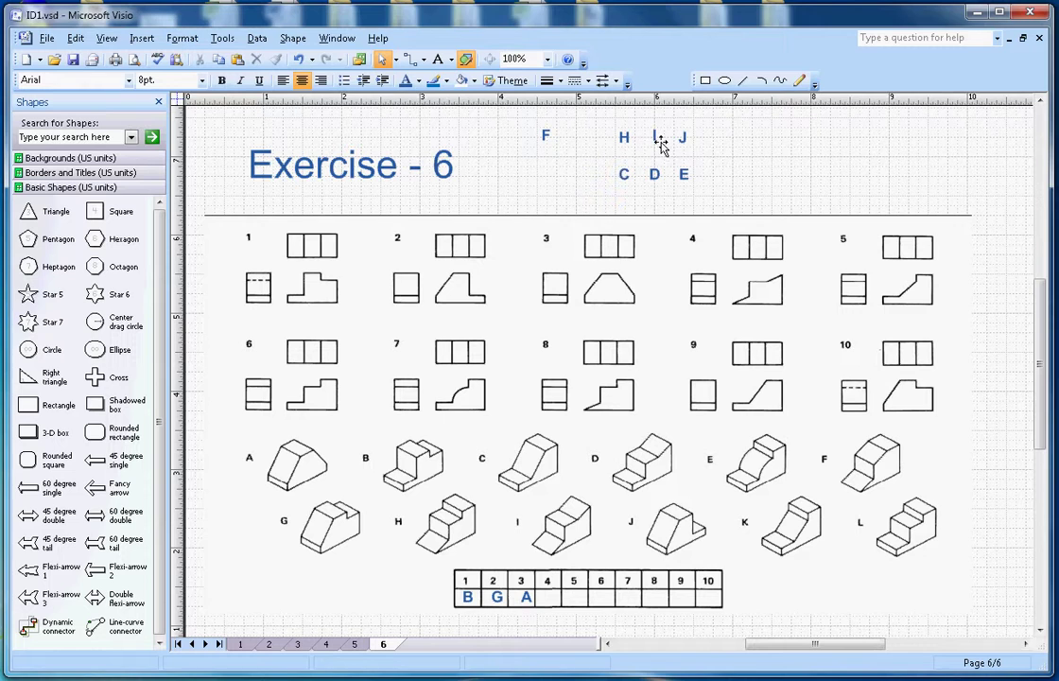
{"action": "left_click_drag", "start_coordinate": [659, 142], "coordinate": [560, 611]}
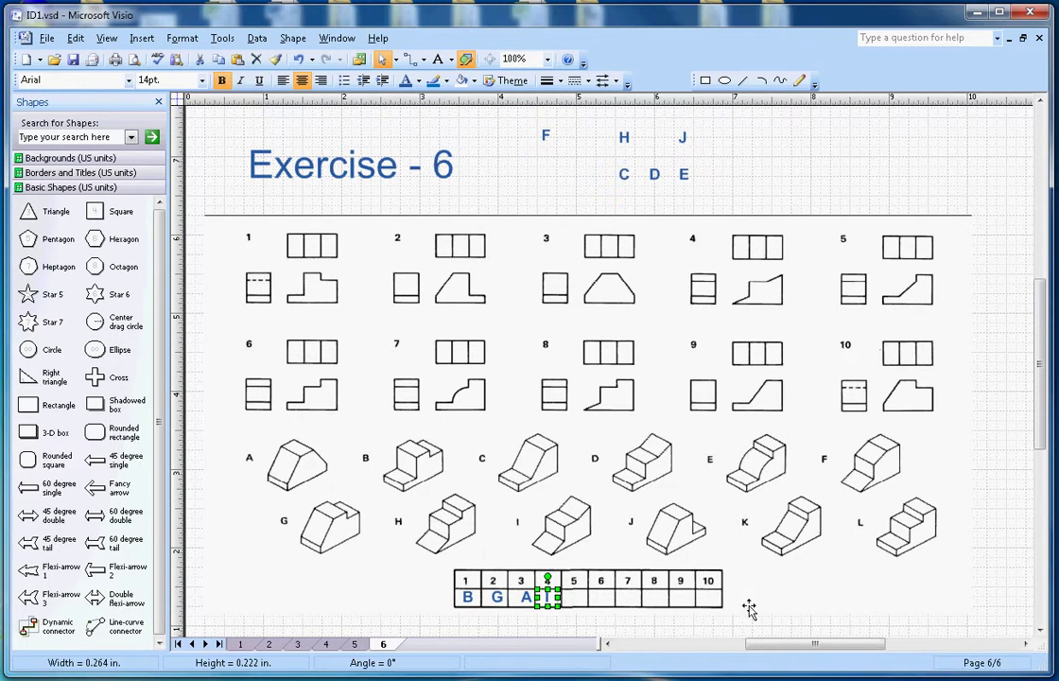
{"action": "left_click", "coordinate": [720, 629]}
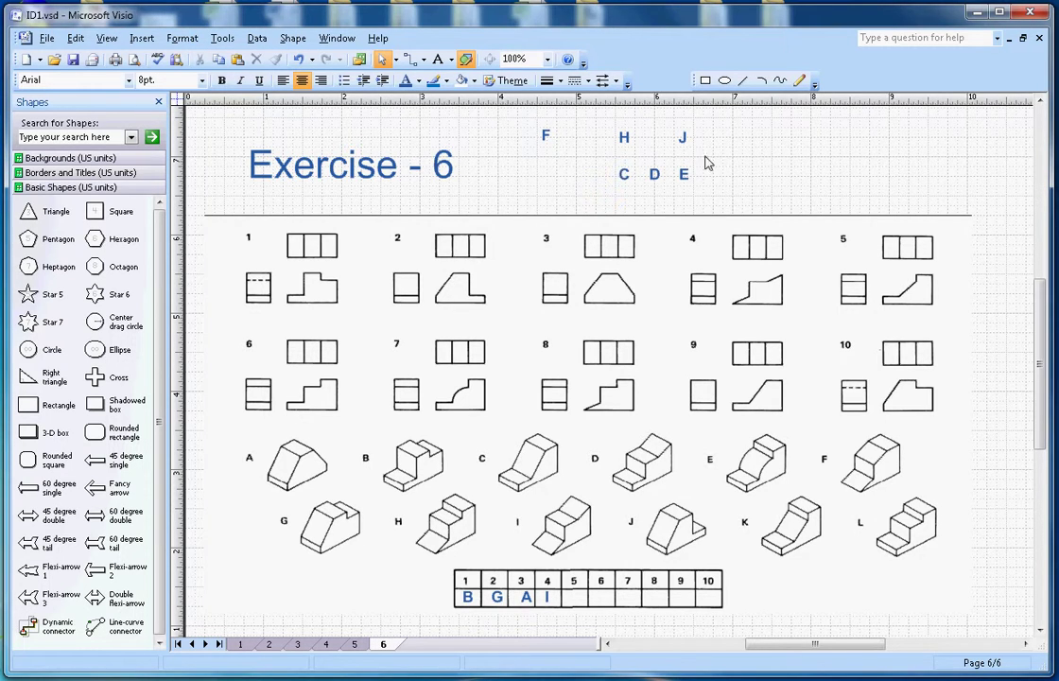
Duplicate the H label, retype the copy as K, and place it in answer cell 5
{"action": "right_click", "coordinate": [737, 162]}
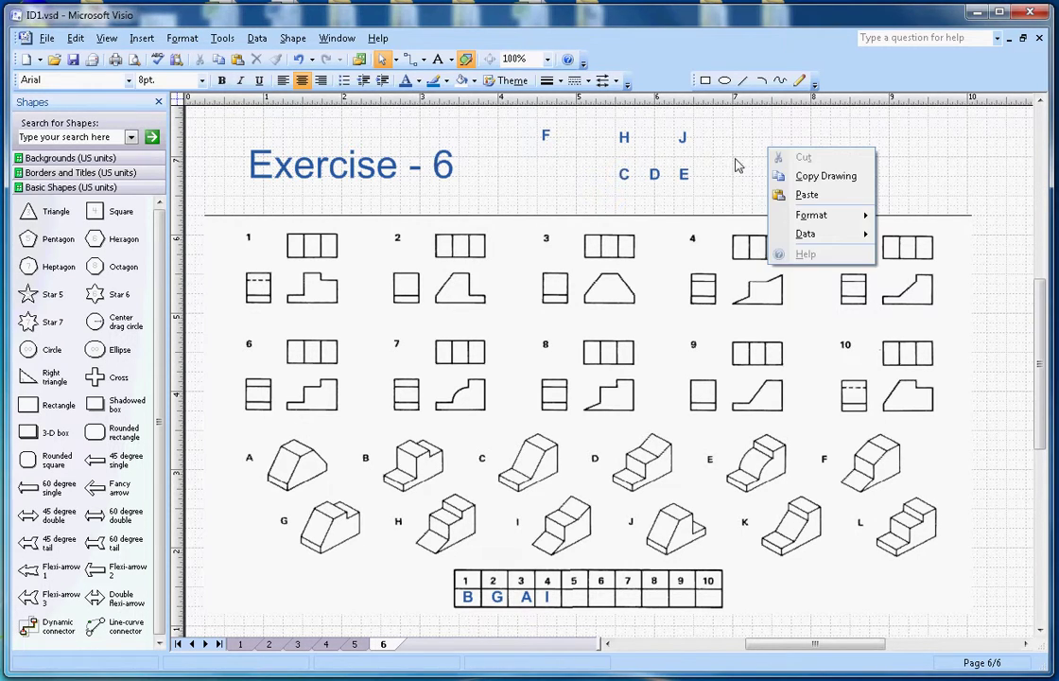
{"action": "left_click", "coordinate": [623, 137]}
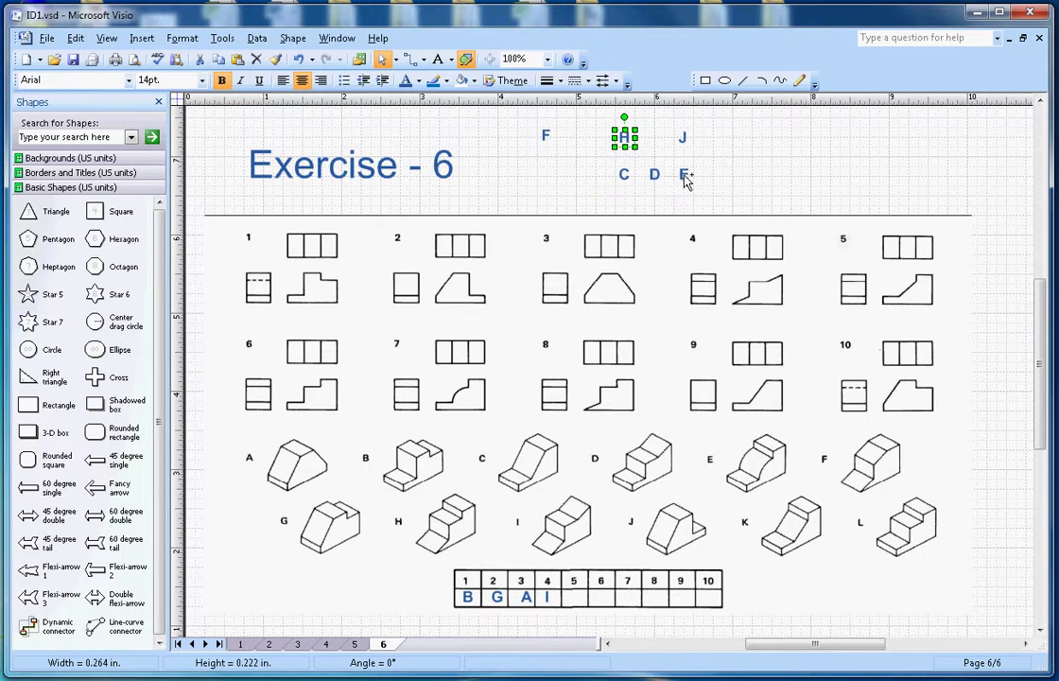
{"action": "key", "text": "ctrl+c"}
{"action": "key", "text": "ctrl+v"}
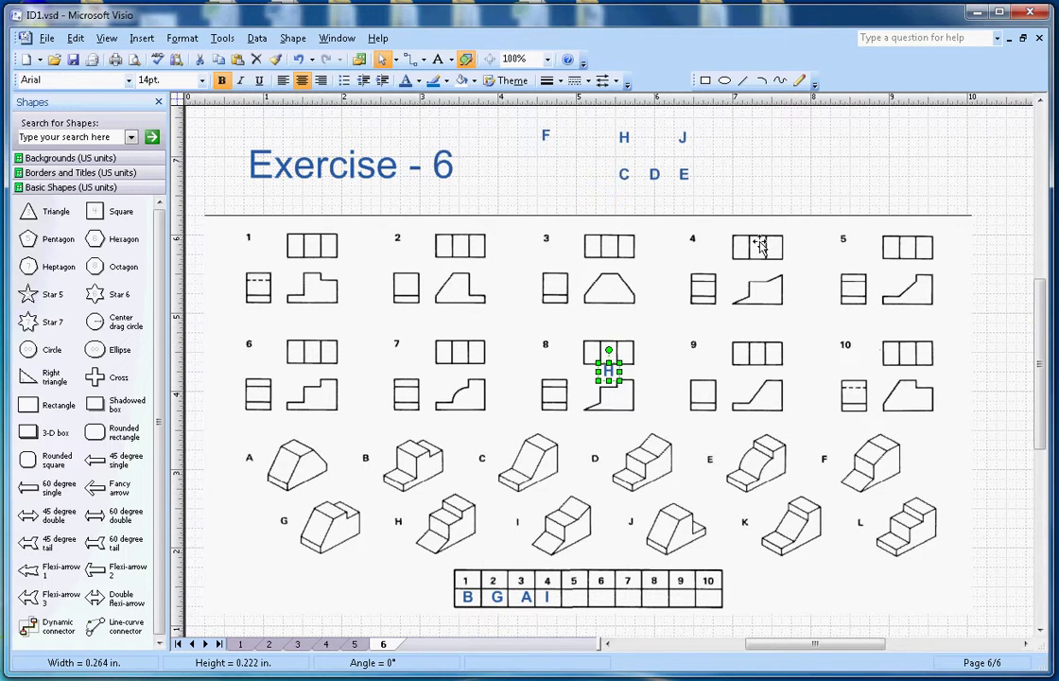
{"action": "type", "text": "K"}
{"action": "left_click", "coordinate": [626, 378]}
{"action": "left_click_drag", "start_coordinate": [610, 373], "coordinate": [584, 606]}
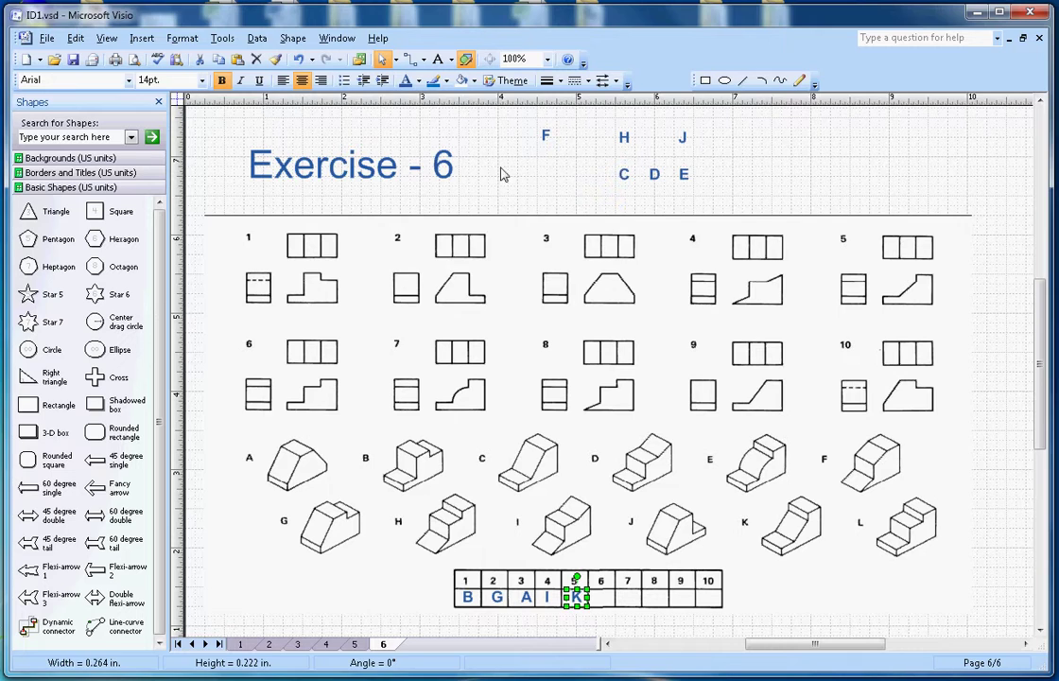
{"action": "left_click", "coordinate": [397, 310]}
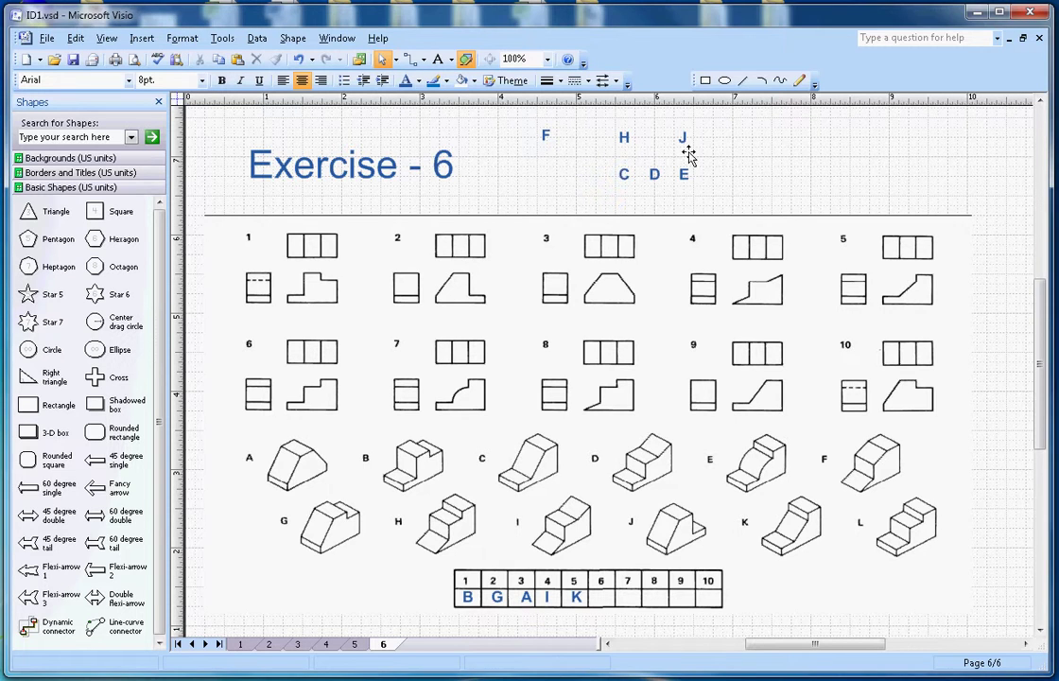
Turn a copy of H into L for answer cell 6, and move E into cell 7
{"action": "left_click", "coordinate": [624, 139]}
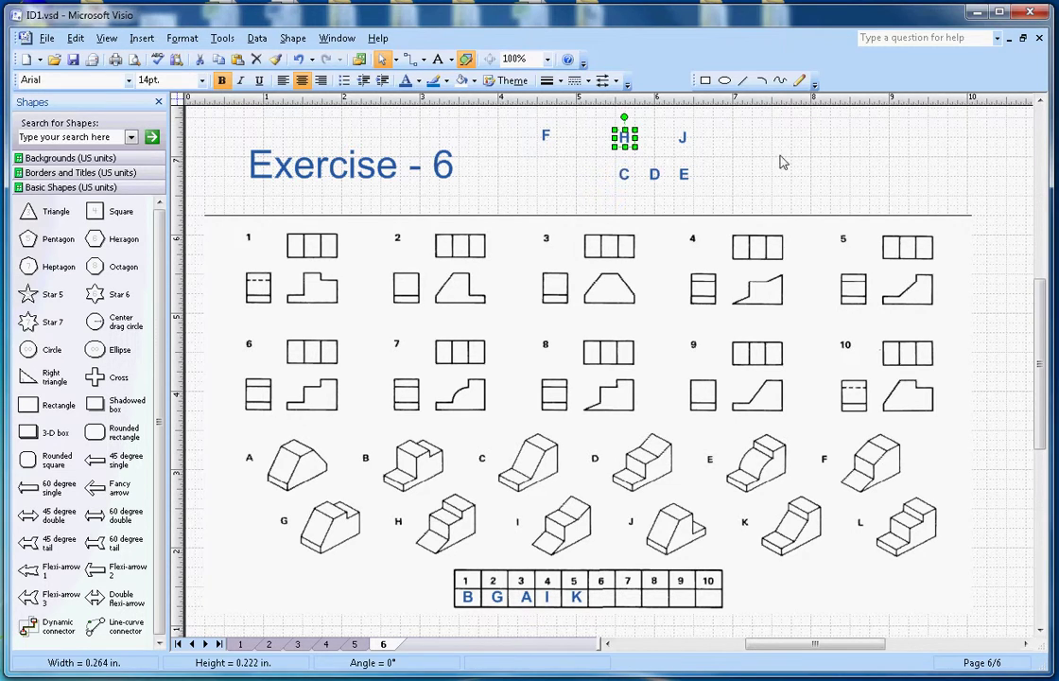
{"action": "key", "text": "ctrl+c"}
{"action": "key", "text": "ctrl+v"}
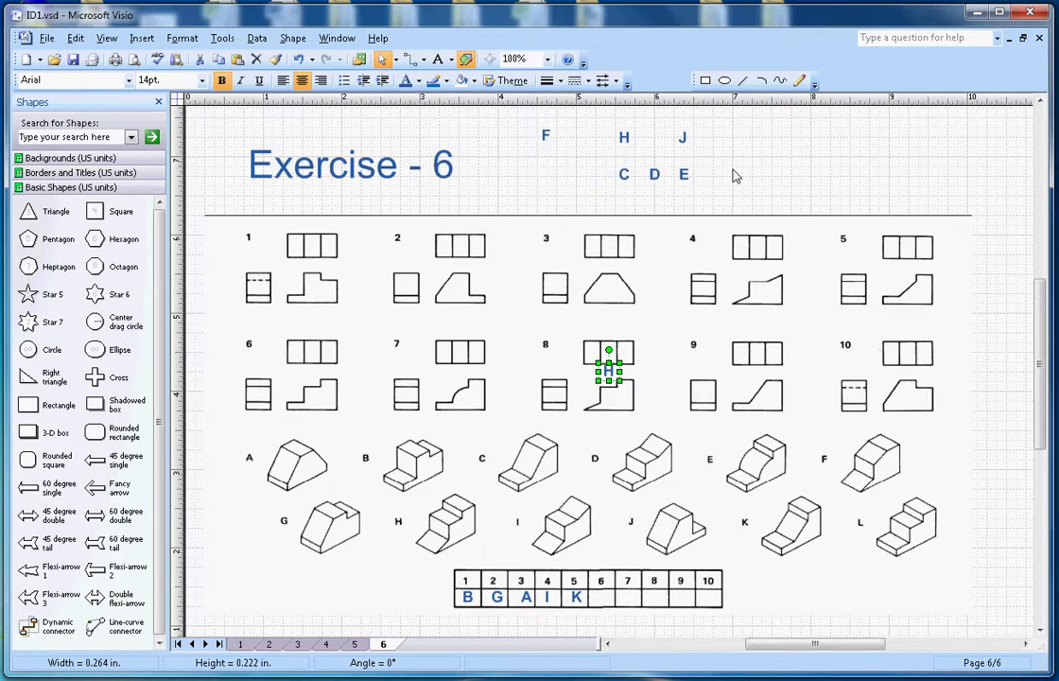
{"action": "type", "text": "L"}
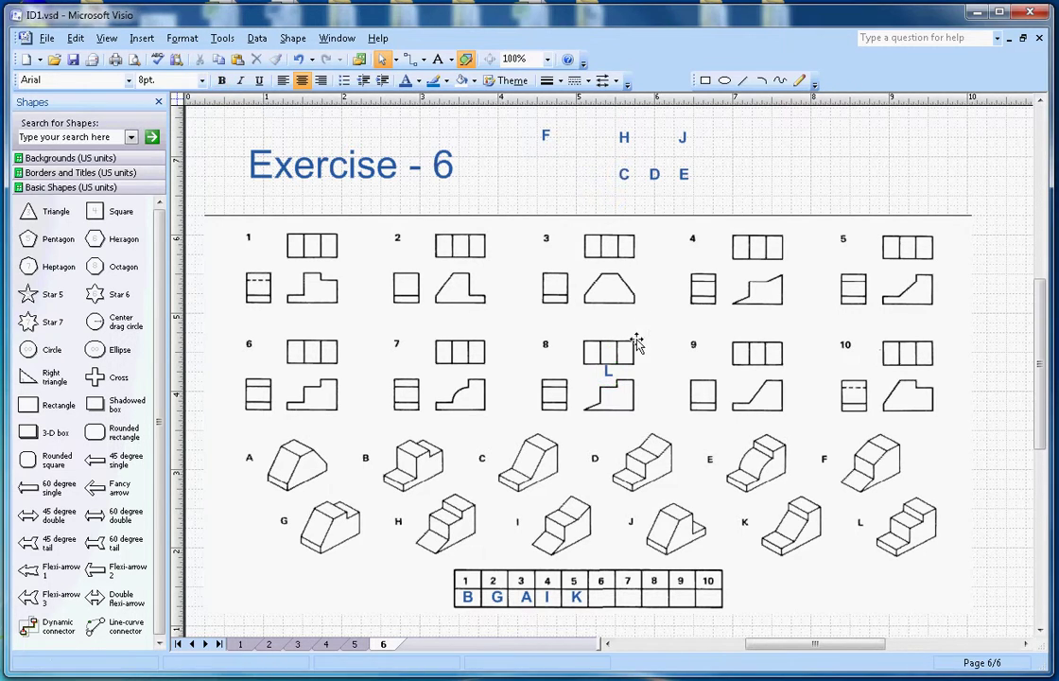
{"action": "left_click_drag", "start_coordinate": [608, 372], "coordinate": [612, 611]}
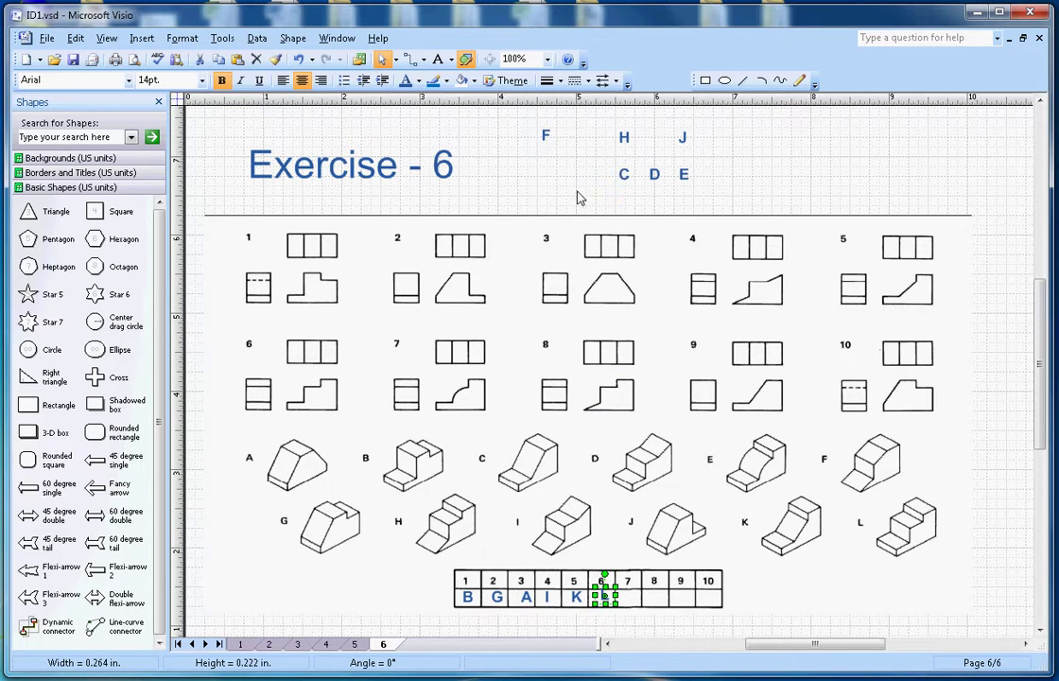
{"action": "left_click", "coordinate": [579, 194]}
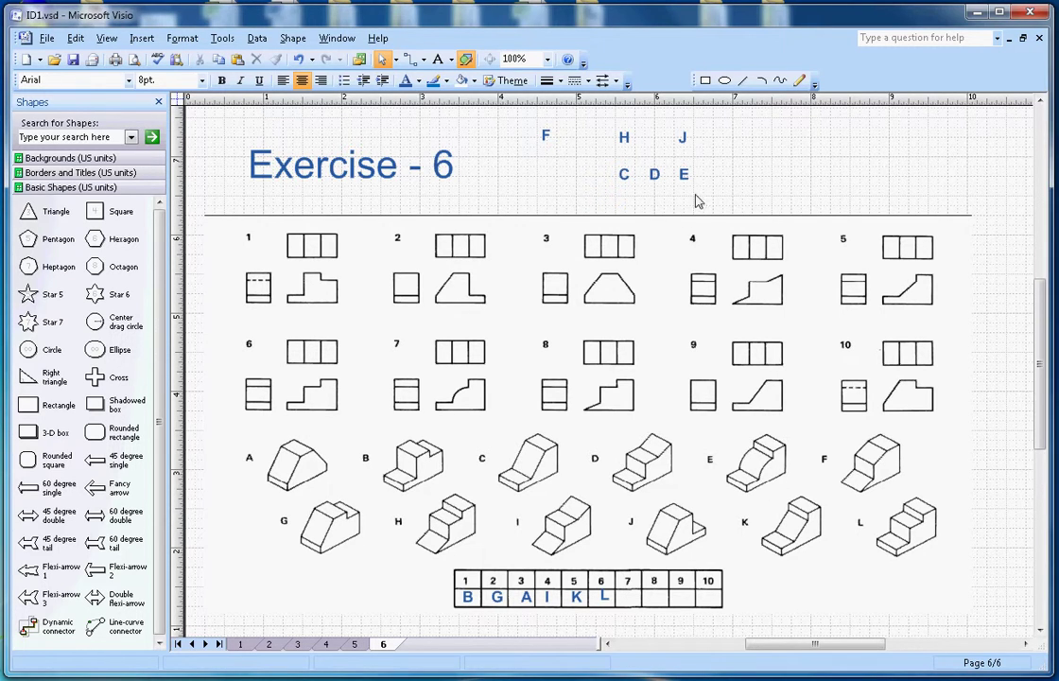
{"action": "left_click_drag", "start_coordinate": [693, 187], "coordinate": [634, 613]}
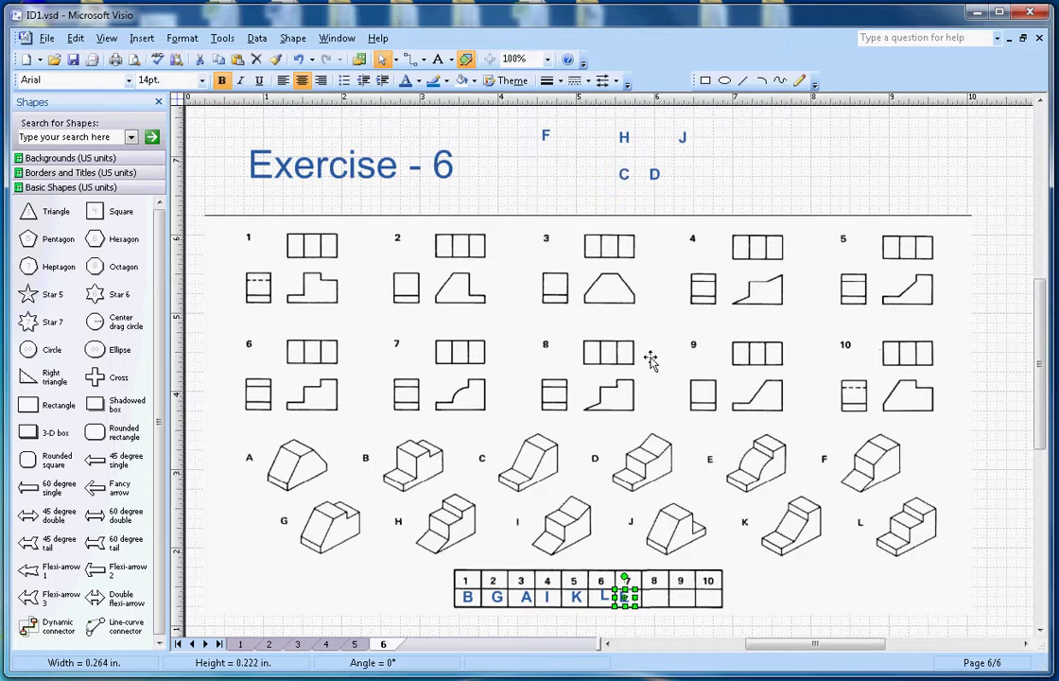
Drag letter H from the letter bank into answer cell 8
{"action": "left_click", "coordinate": [531, 266]}
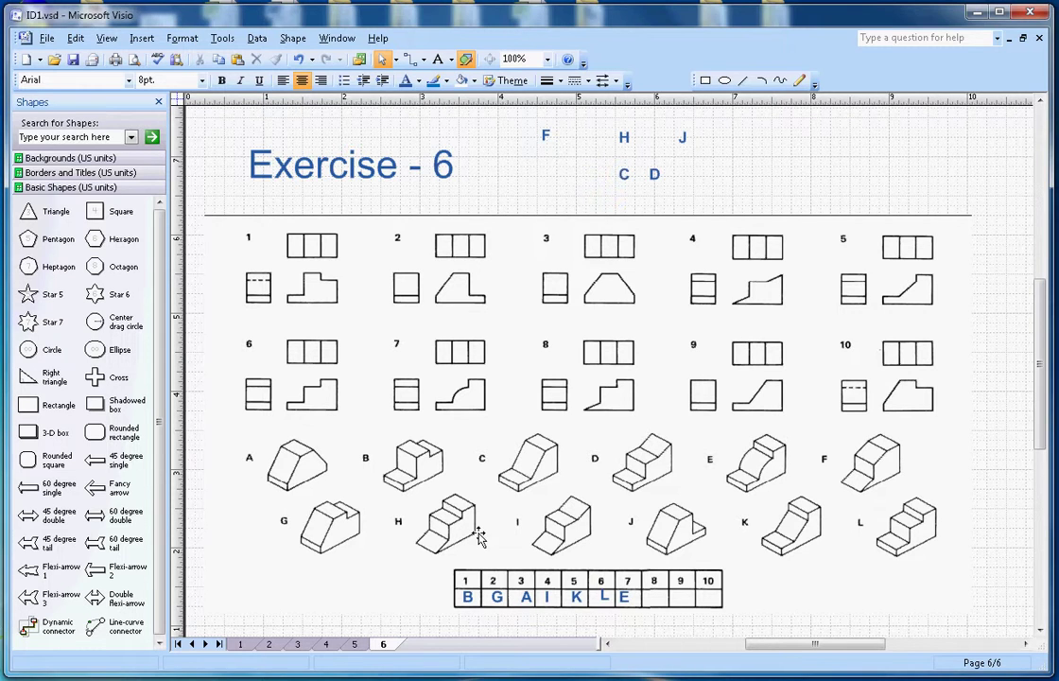
{"action": "left_click_drag", "start_coordinate": [624, 137], "coordinate": [657, 597]}
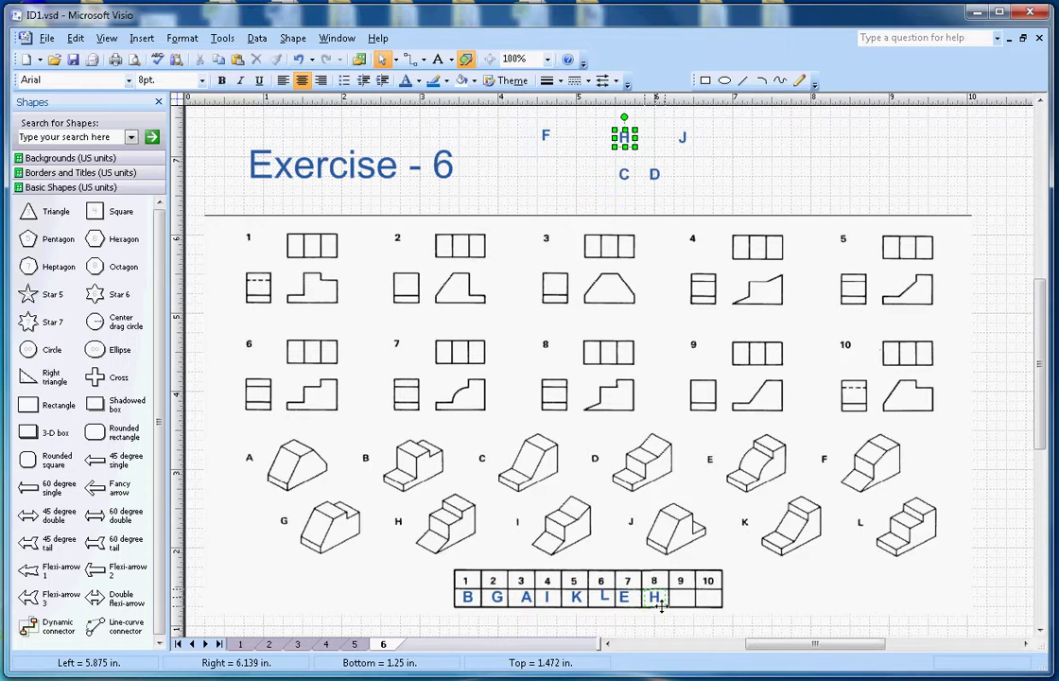
{"action": "left_click", "coordinate": [756, 315]}
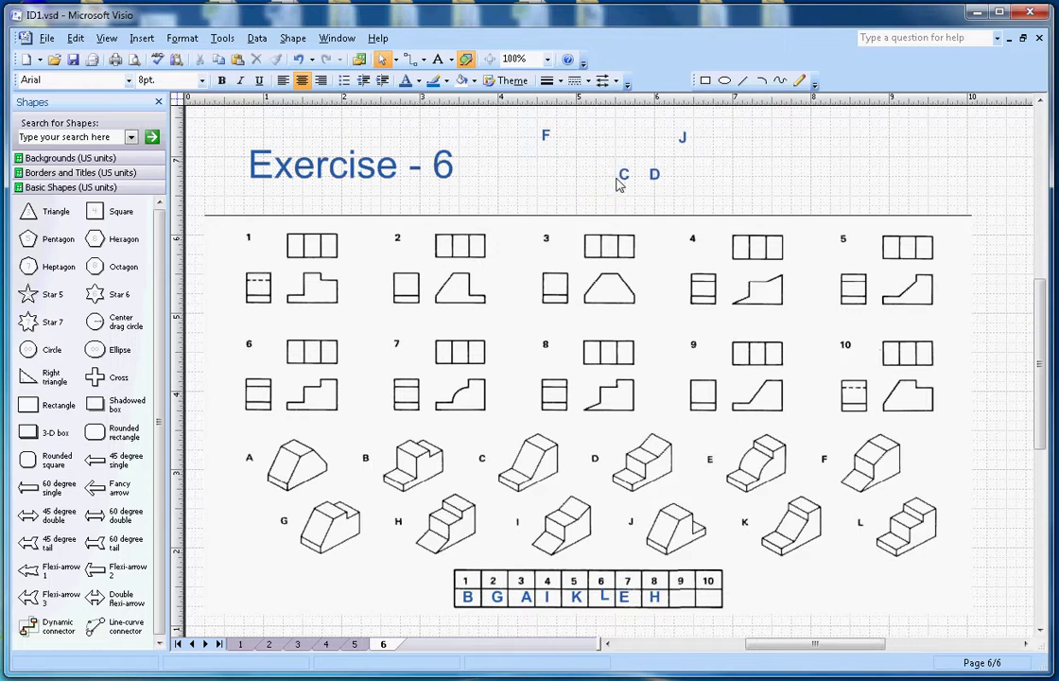
Put C in answer cell 9 and J in cell 10, then move spare D beside F
{"action": "left_click_drag", "start_coordinate": [624, 176], "coordinate": [682, 596]}
{"action": "left_click", "coordinate": [794, 229]}
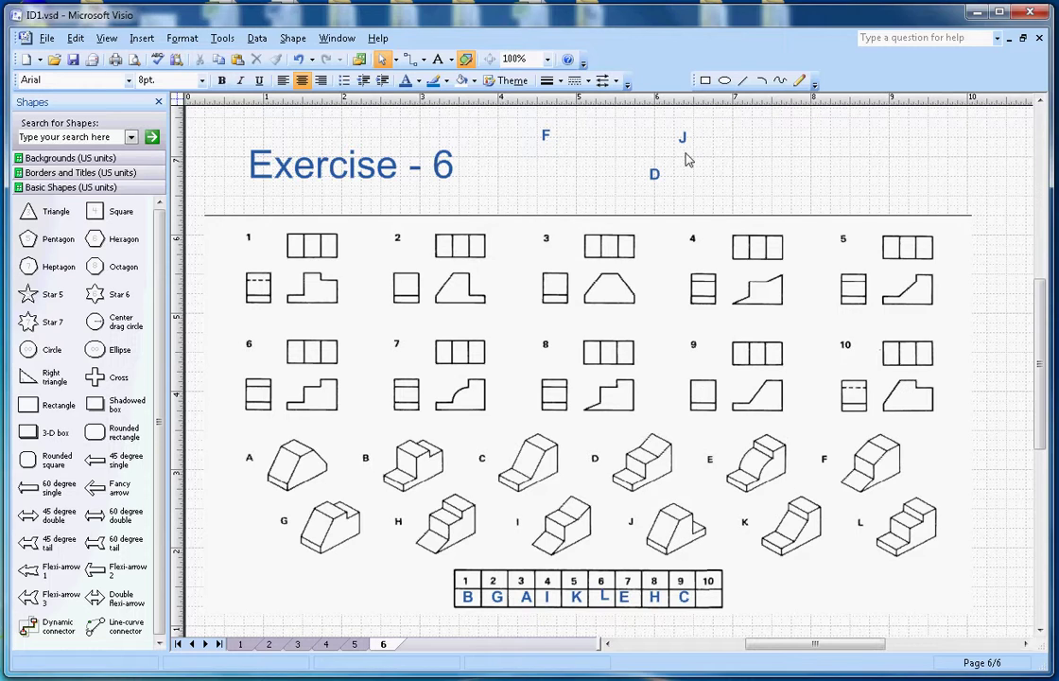
{"action": "left_click_drag", "start_coordinate": [683, 137], "coordinate": [722, 613]}
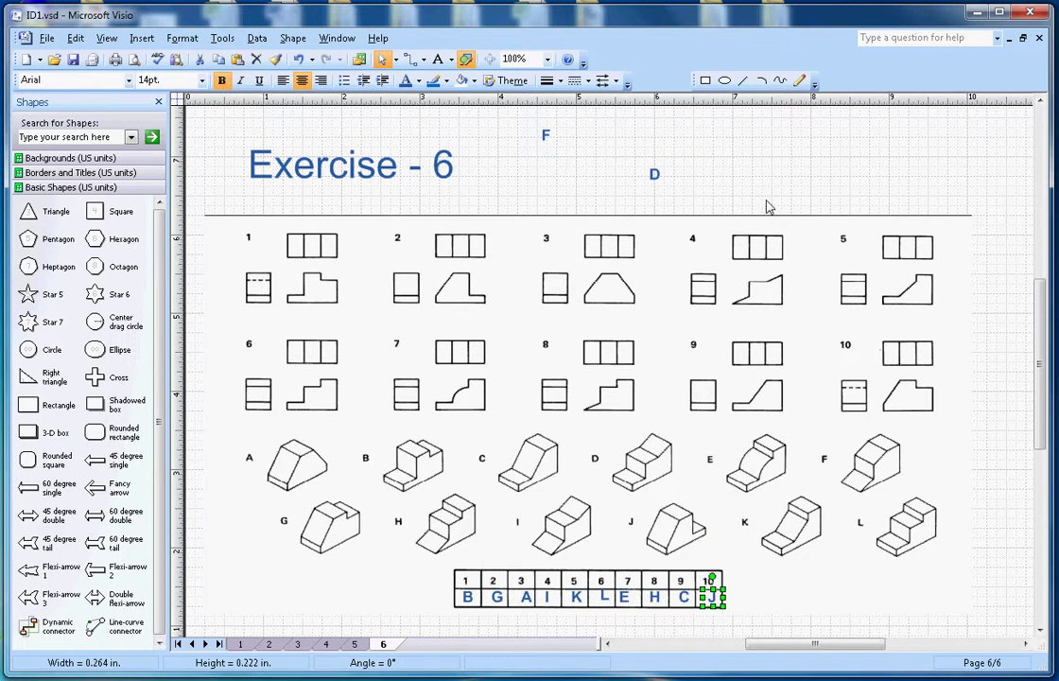
{"action": "left_click_drag", "start_coordinate": [656, 176], "coordinate": [577, 146]}
{"action": "left_click", "coordinate": [666, 149]}
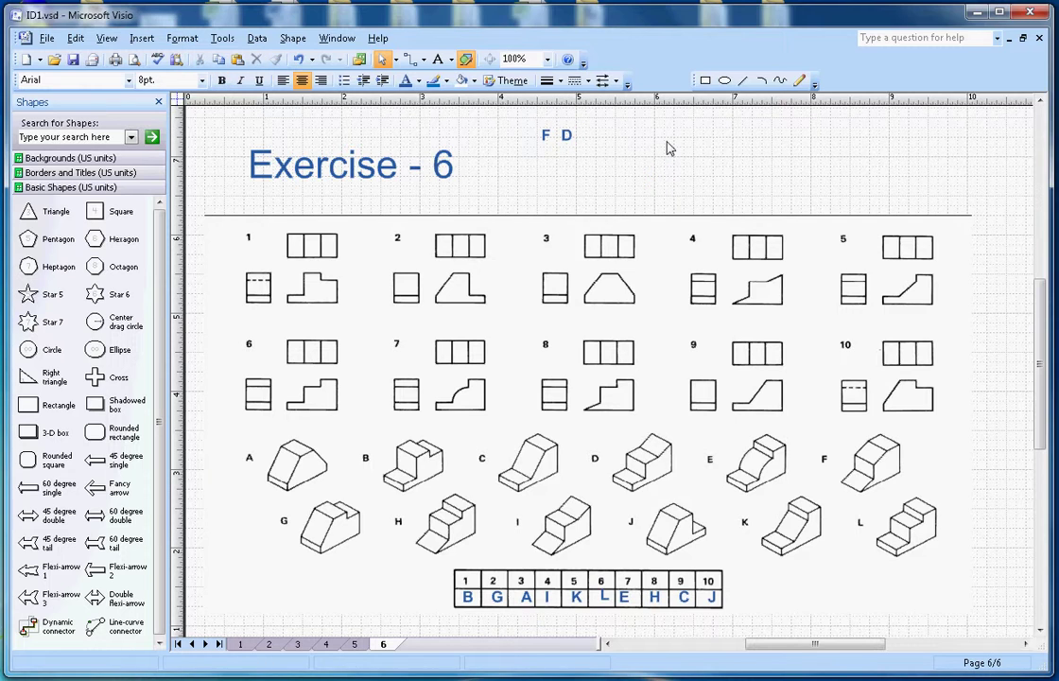